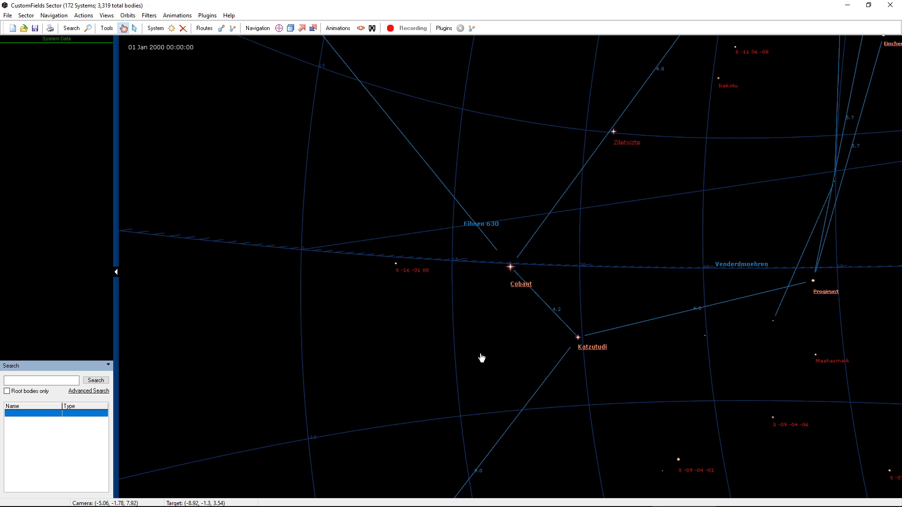
- Select the Cobant star and expand the data of its planet Adehnen Psi
left_click_drag(480, 356, 428, 387)
scroll(491, 330, "up", 6)
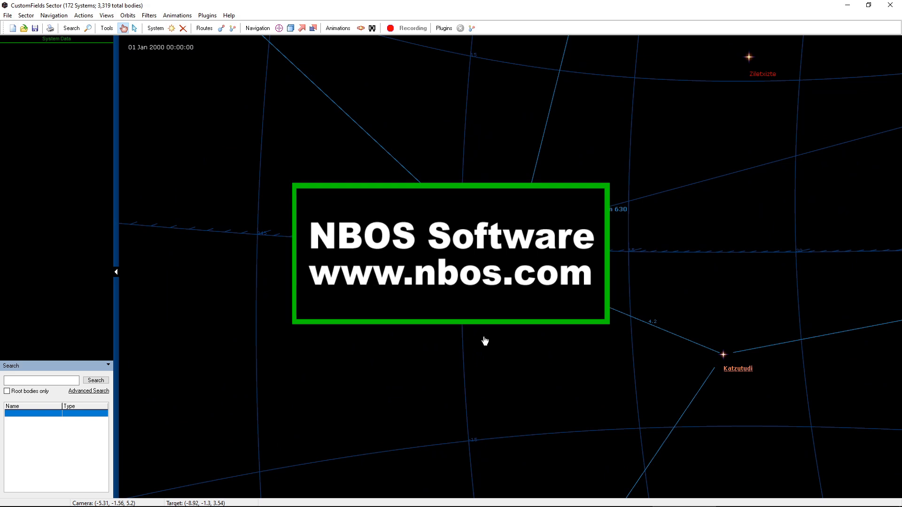
key("space")
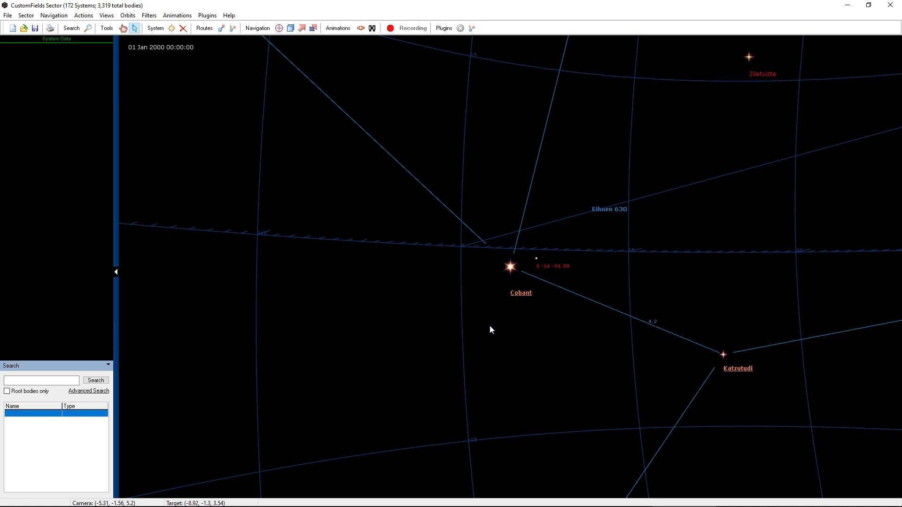
left_click(511, 268)
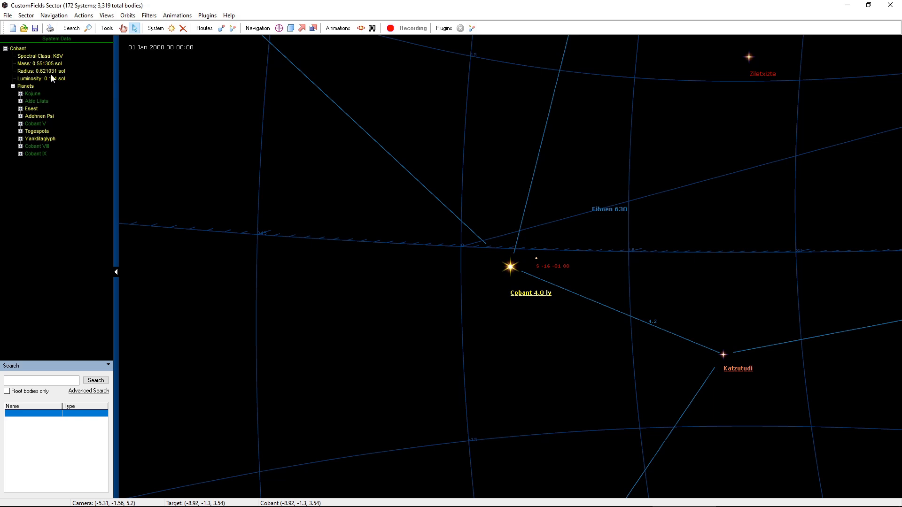
left_click(20, 116)
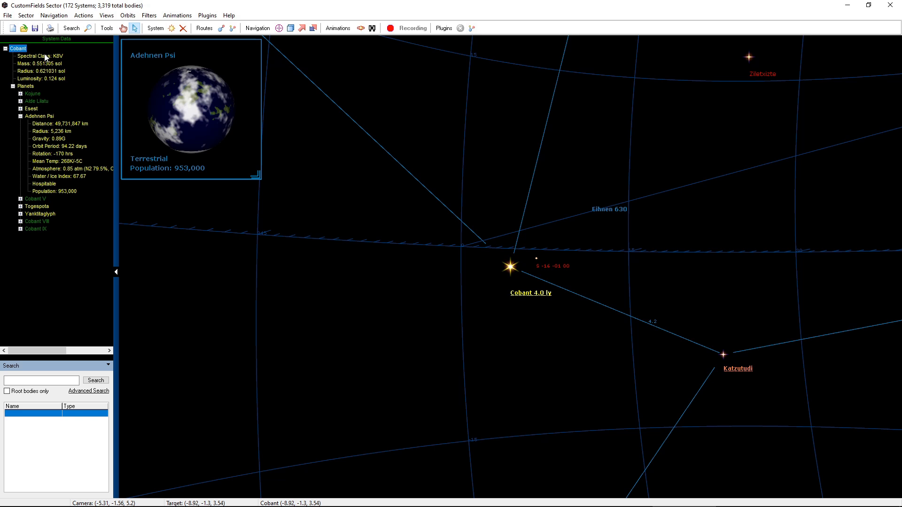
- Add a system data field named Industry just above Moons for Terrestrial bodies in the sector properties
left_click(26, 15)
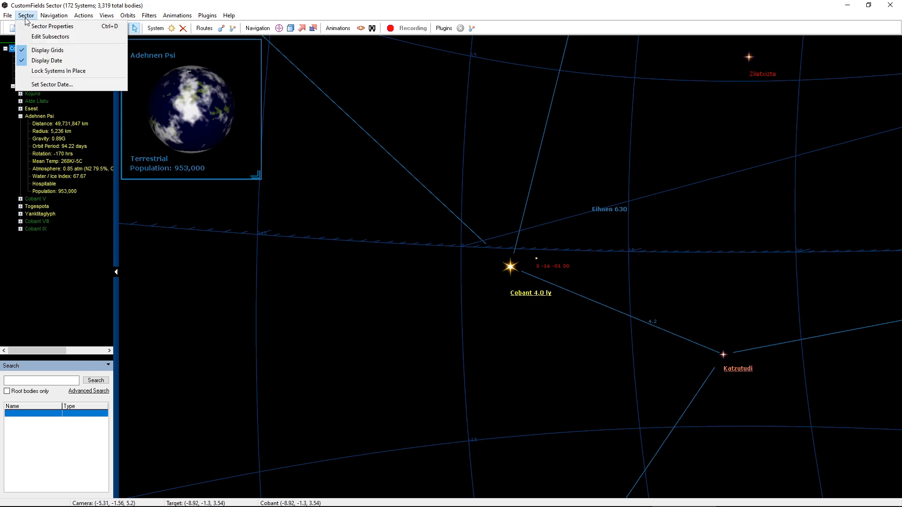
left_click(34, 27)
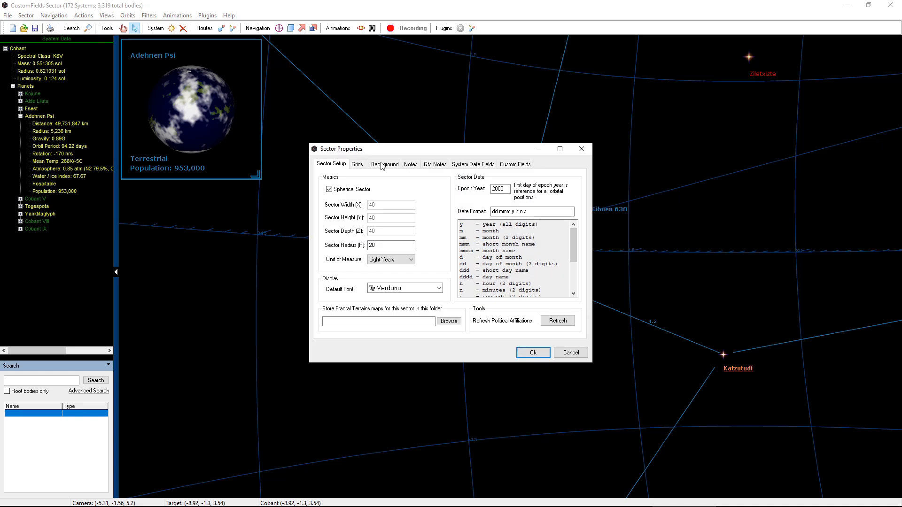
left_click(467, 165)
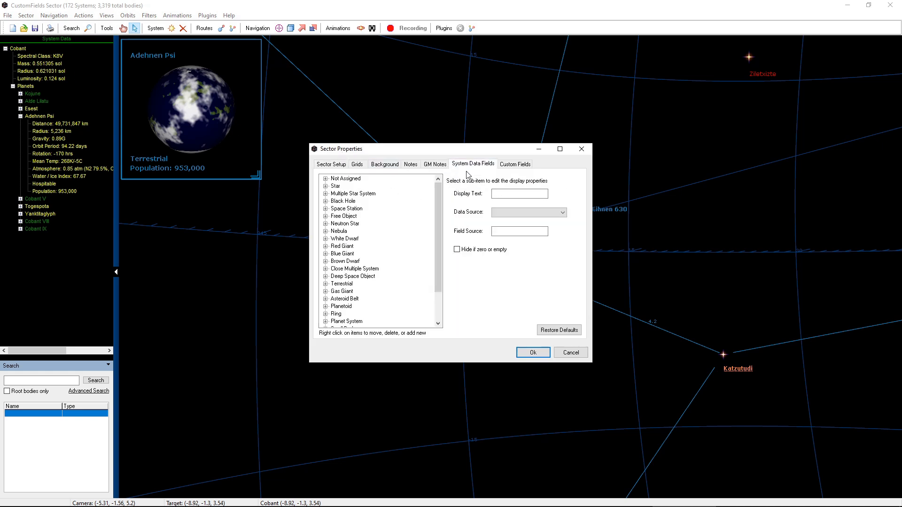
mouse_move(435, 195)
left_mouse_down()
mouse_move(442, 249)
mouse_move(440, 190)
left_mouse_up()
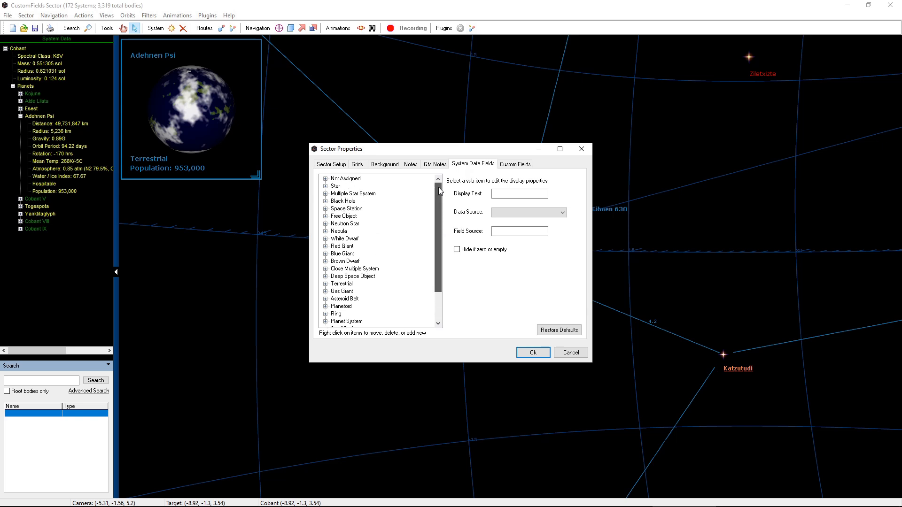
left_click(325, 284)
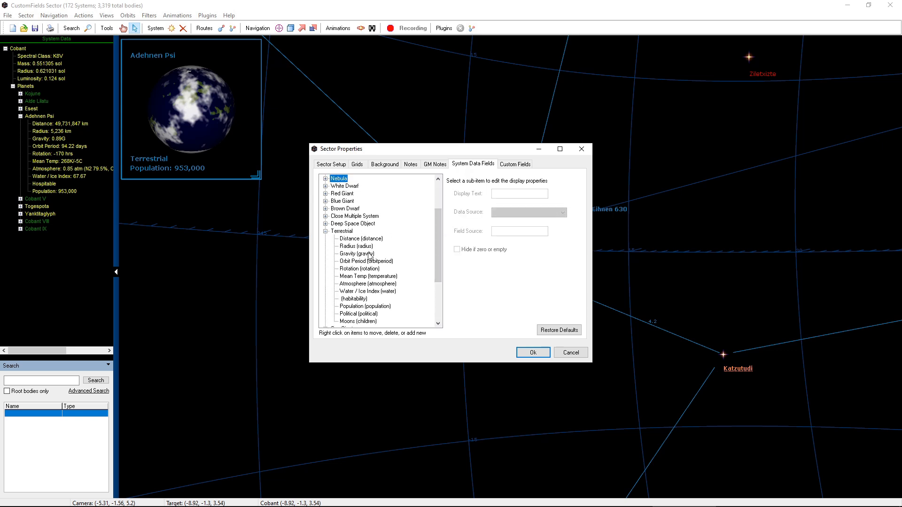
scroll(365, 259, "down", 2)
scroll(386, 247, "up", 1)
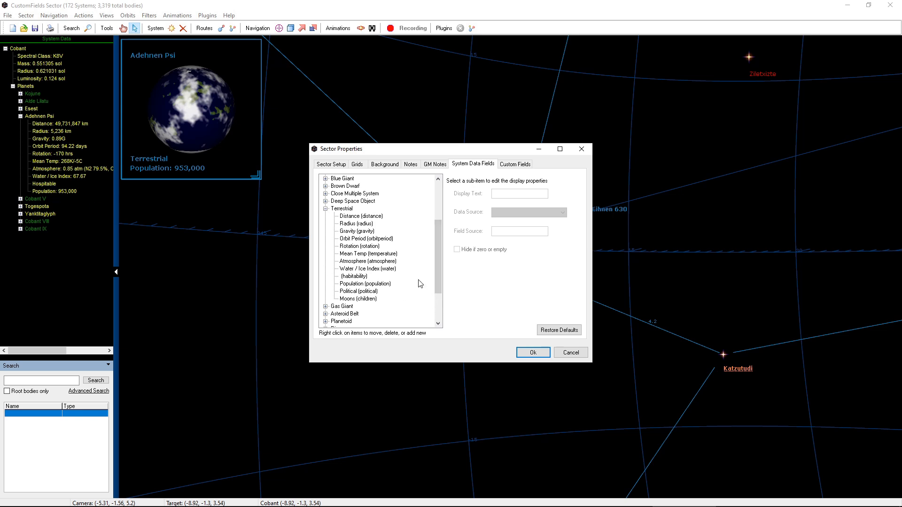
left_click(358, 299)
right_click(356, 300)
left_click(374, 307)
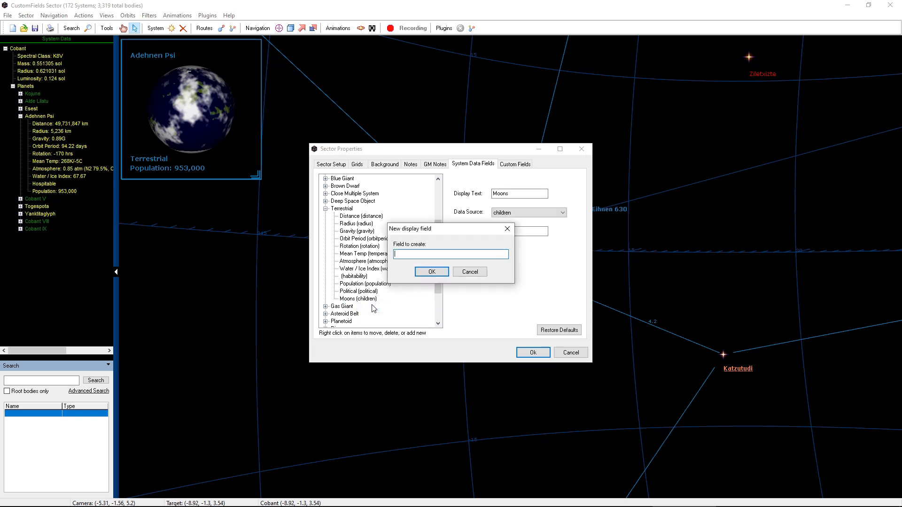
type("Industry")
left_click(431, 273)
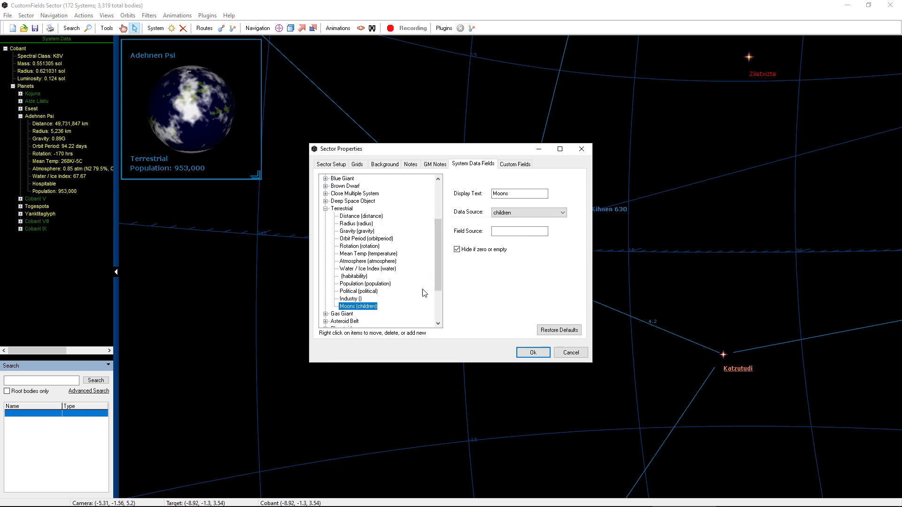
- Set the Industry field's data source to custom field with field source "industry", and save the sector properties
left_click(349, 299)
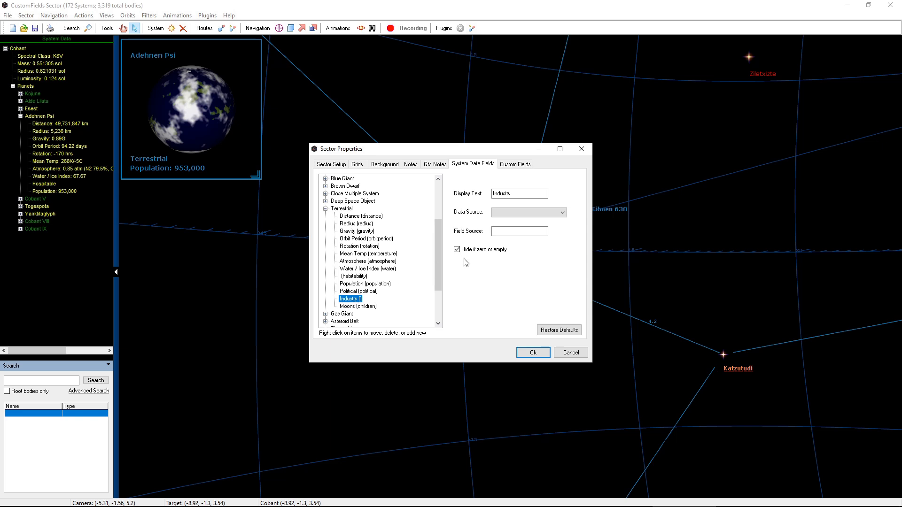
left_click(554, 217)
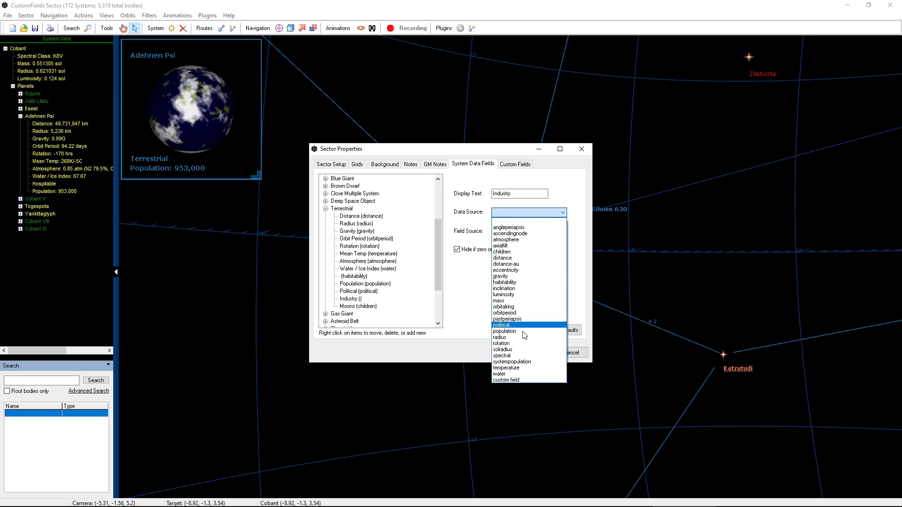
left_click(508, 378)
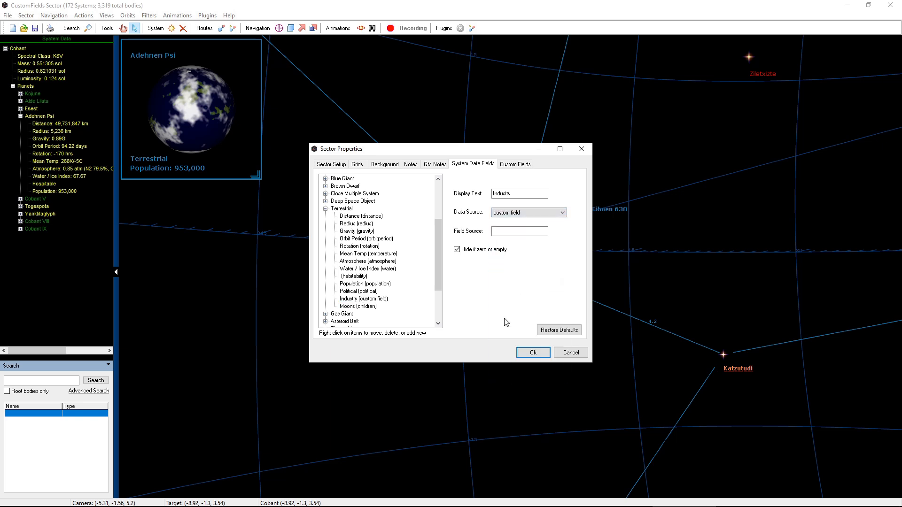
left_click(519, 233)
type("industry")
left_click(563, 213)
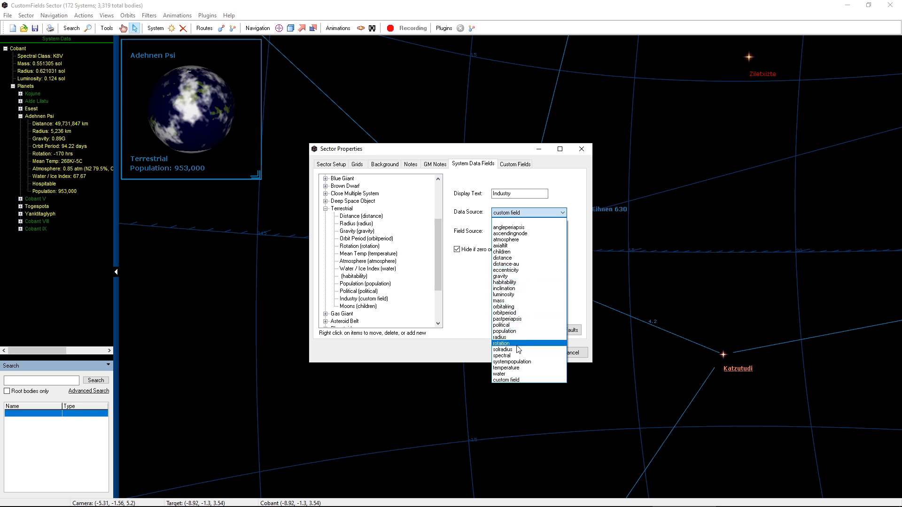
left_click(562, 214)
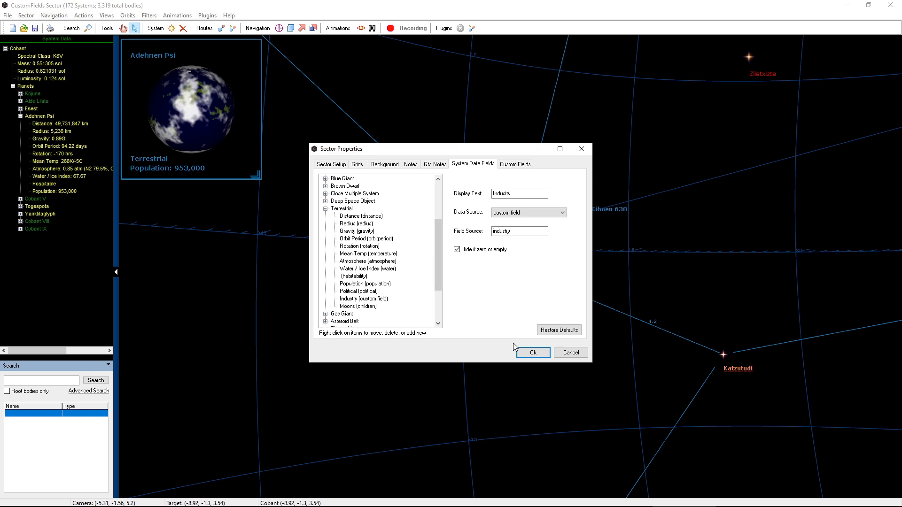
left_click(529, 354)
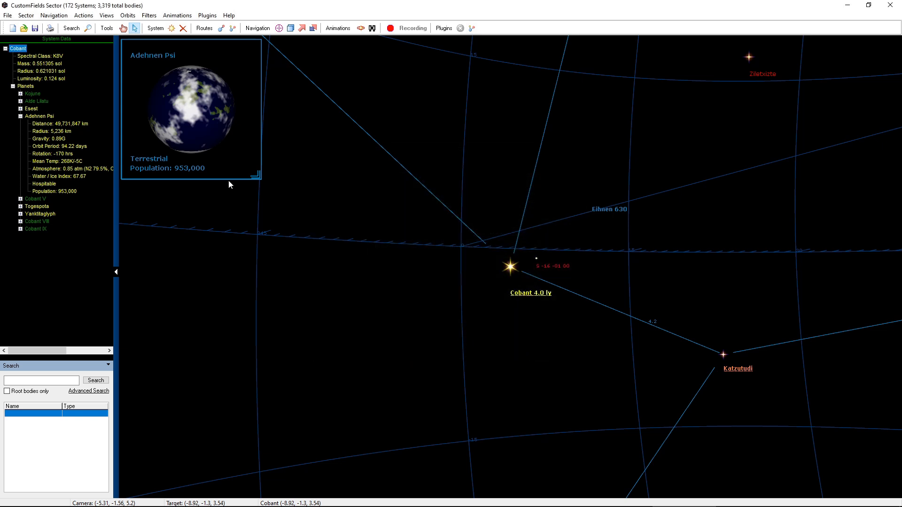
- Set the Industry additional field of planet Adehnen Psi to "mining" and save its properties
right_click(35, 119)
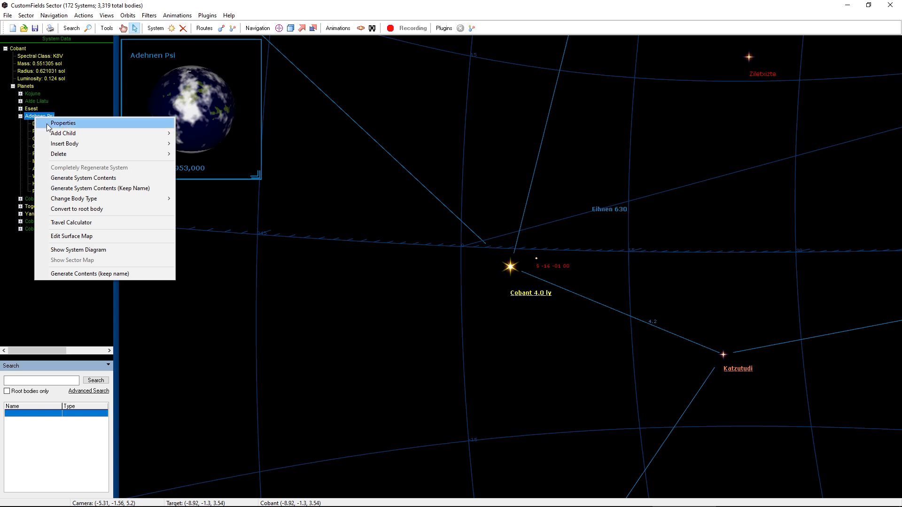
left_click(46, 124)
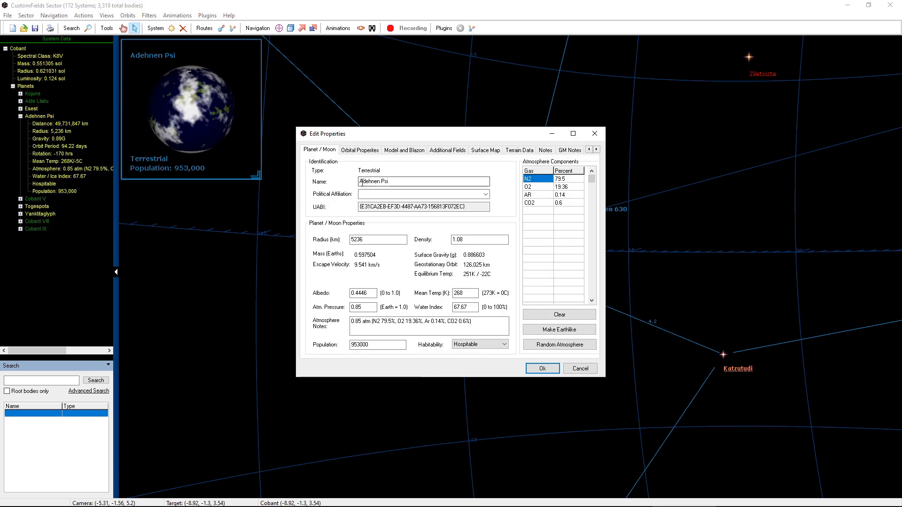
left_click(449, 152)
left_click(404, 170)
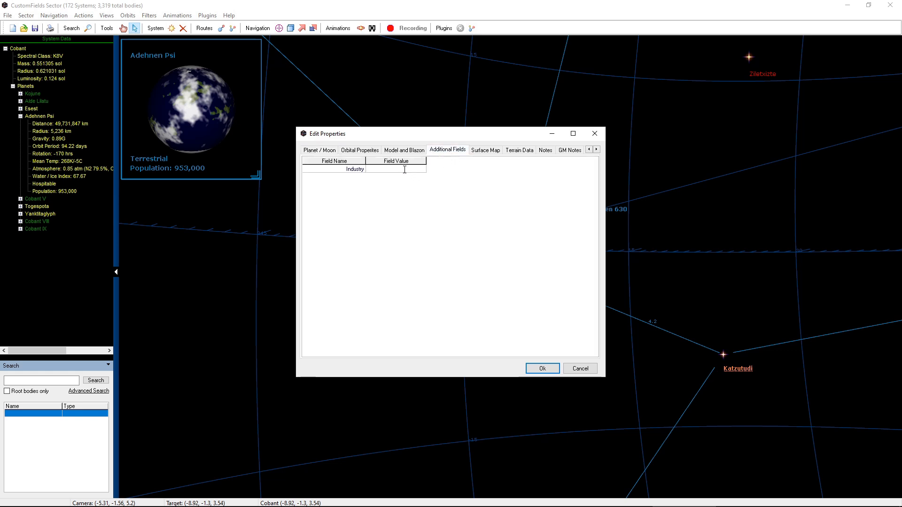
type("mining")
left_click(539, 368)
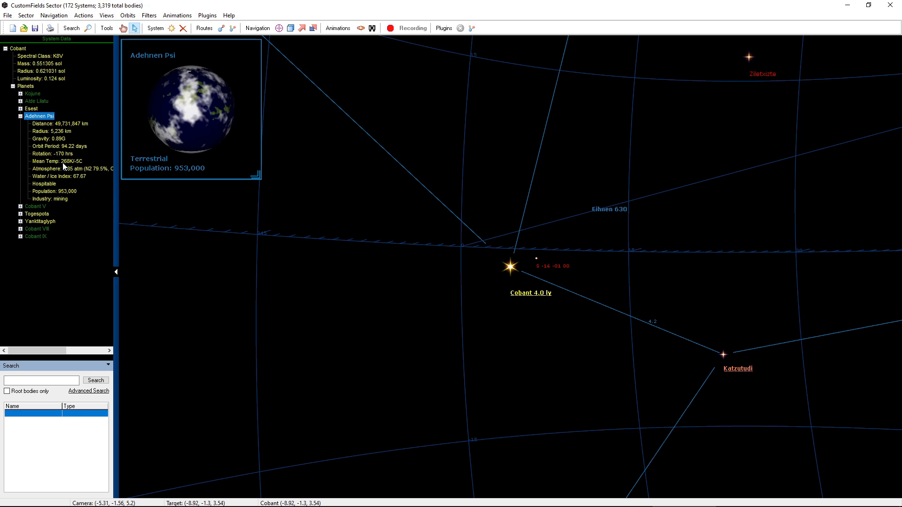
- Set the Industry additional field of planet Esest to "manufacturing", and expand Adehnen Psi's data for comparison
left_click(33, 110)
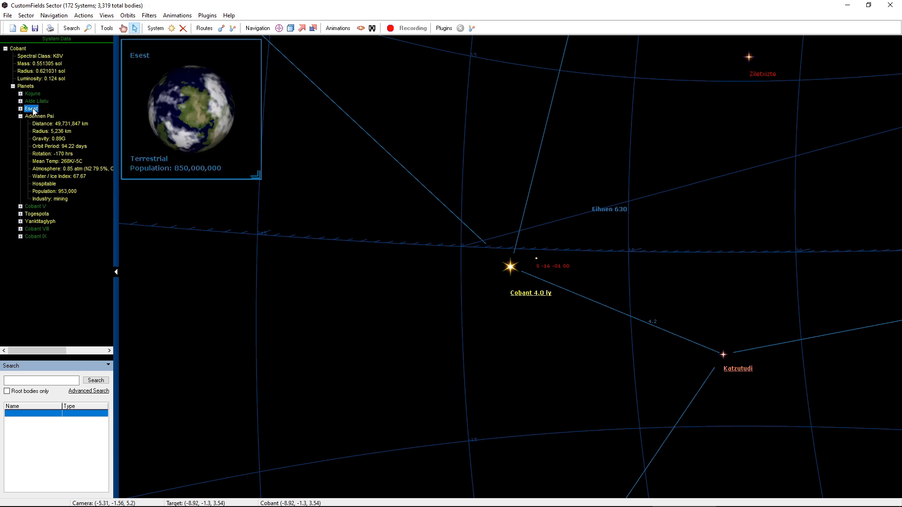
left_click(20, 109)
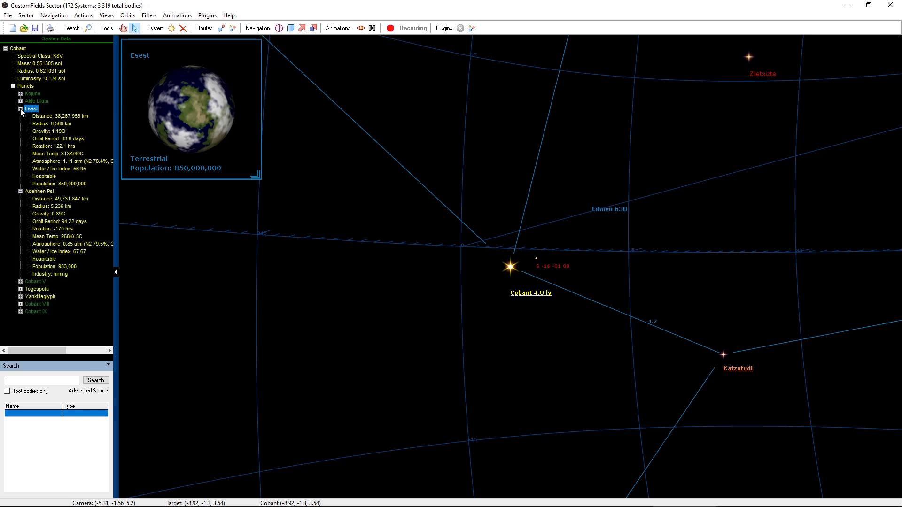
right_click(29, 109)
left_click(41, 115)
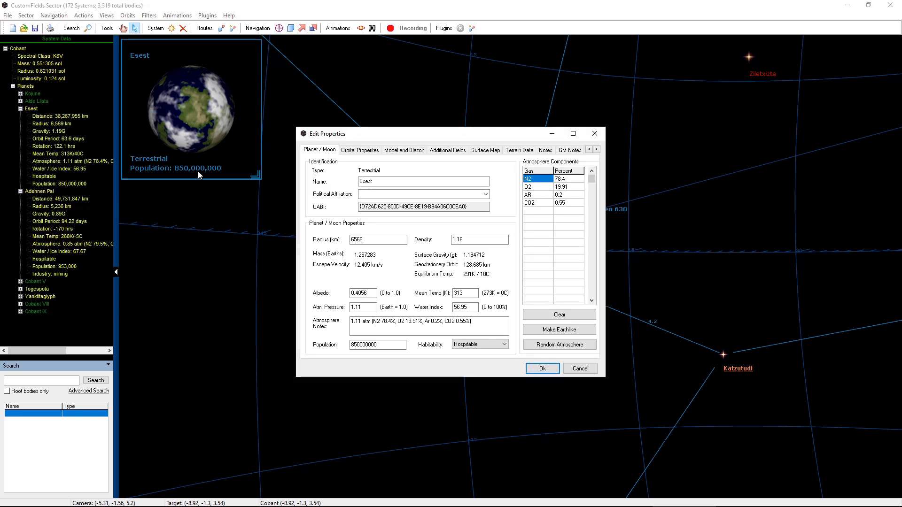
left_click(447, 150)
left_click(403, 170)
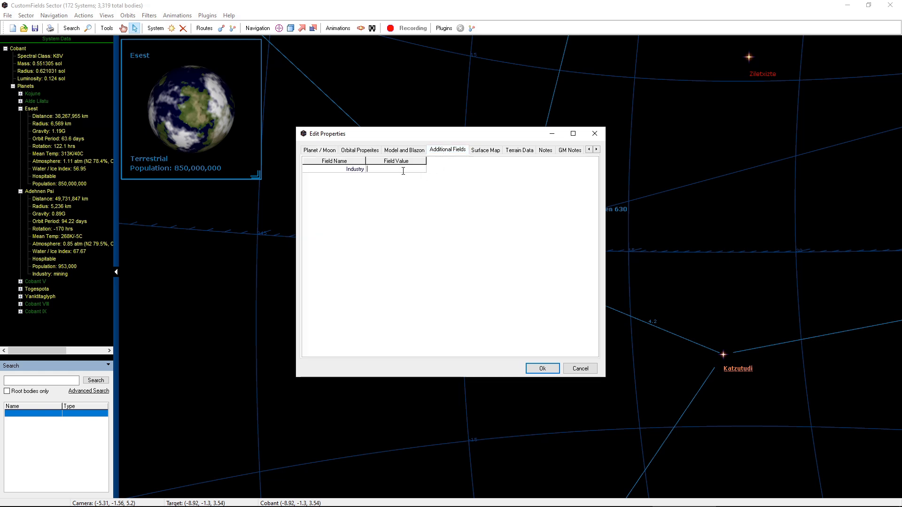
type("manufacturing")
left_click(527, 370)
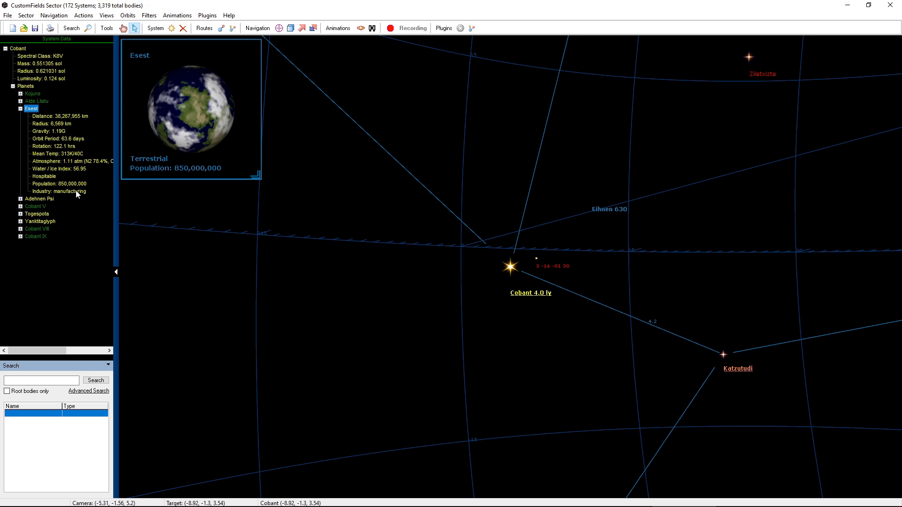
left_click(20, 199)
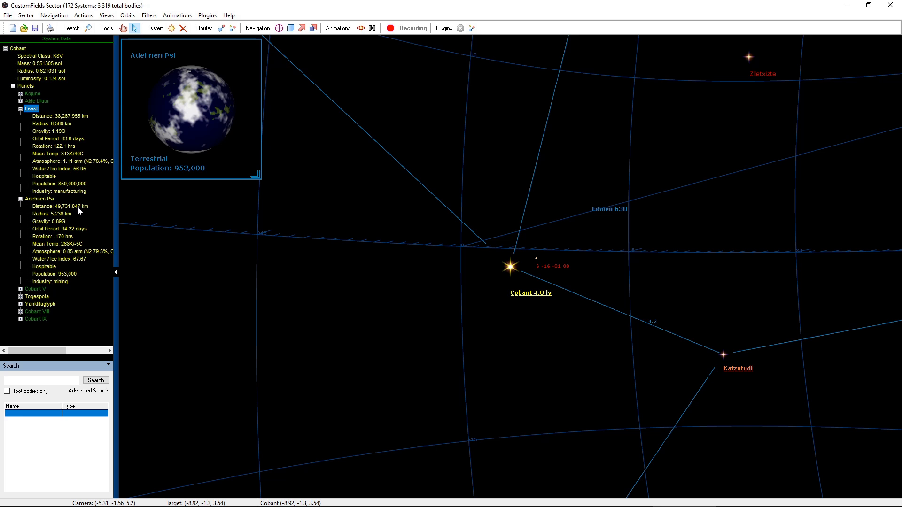
- Add a display field named "Navigation Warning" above Distance in planet Esest's own system data fields
right_click(32, 109)
left_click(44, 115)
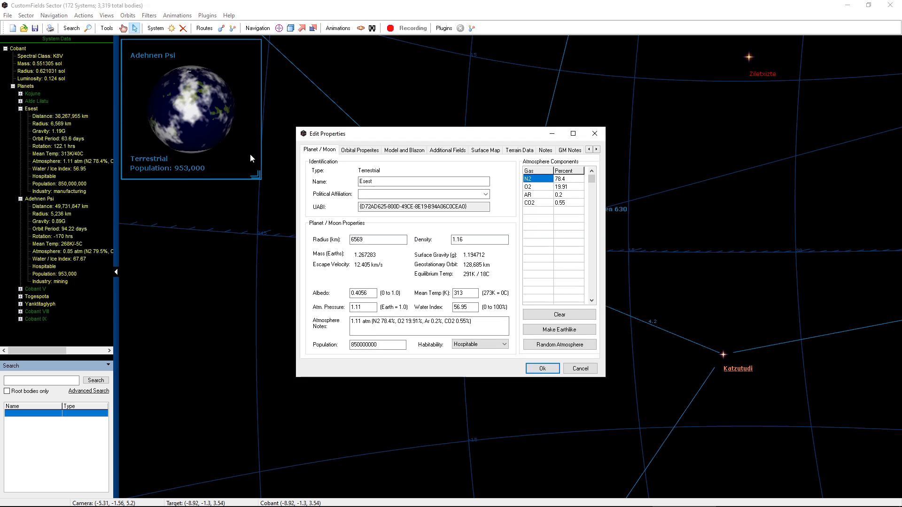
left_click(596, 150)
left_click(596, 150)
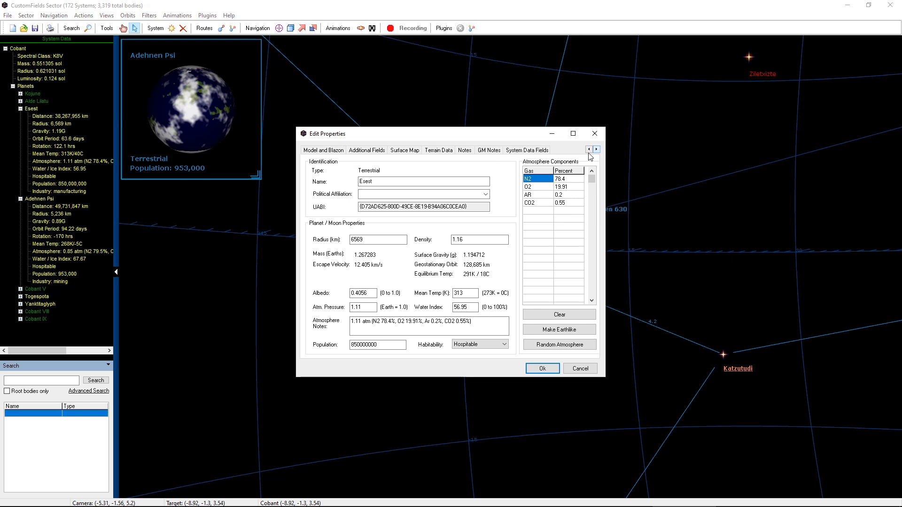
left_click(528, 150)
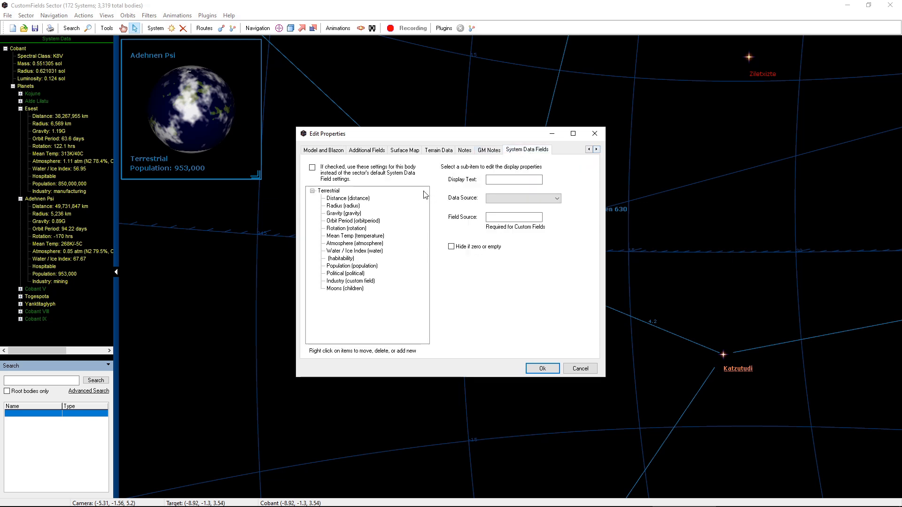
right_click(345, 201)
left_click(365, 205)
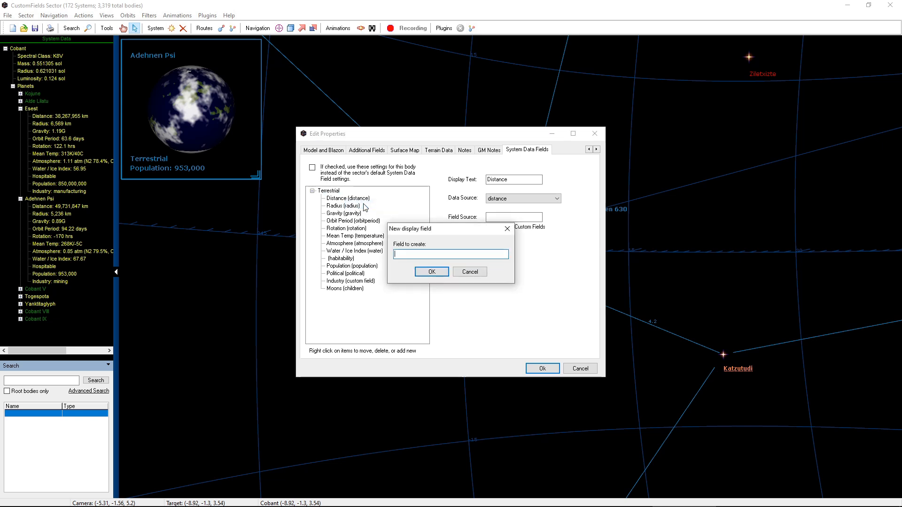
type("Navigation Warning")
left_click(431, 272)
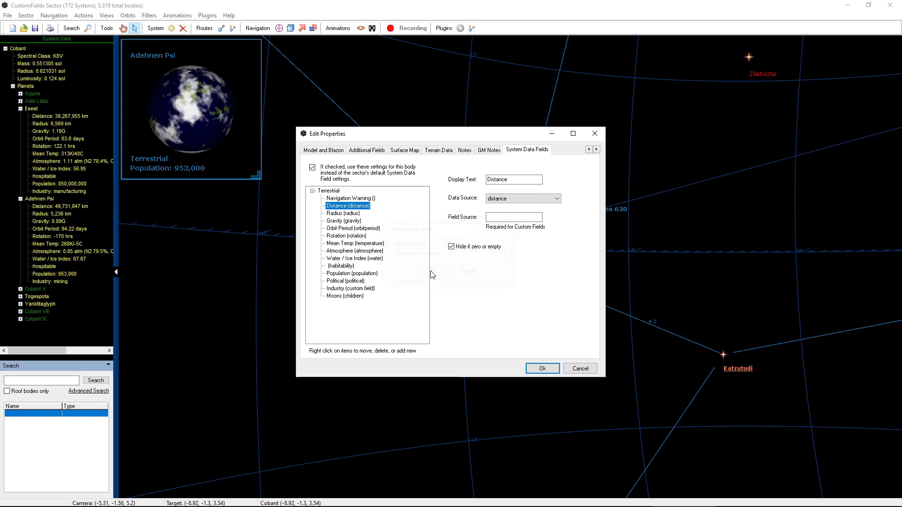
- Turn off hiding when zero or empty for Esest's Navigation Warning field, and save the planet's properties
left_click(360, 199)
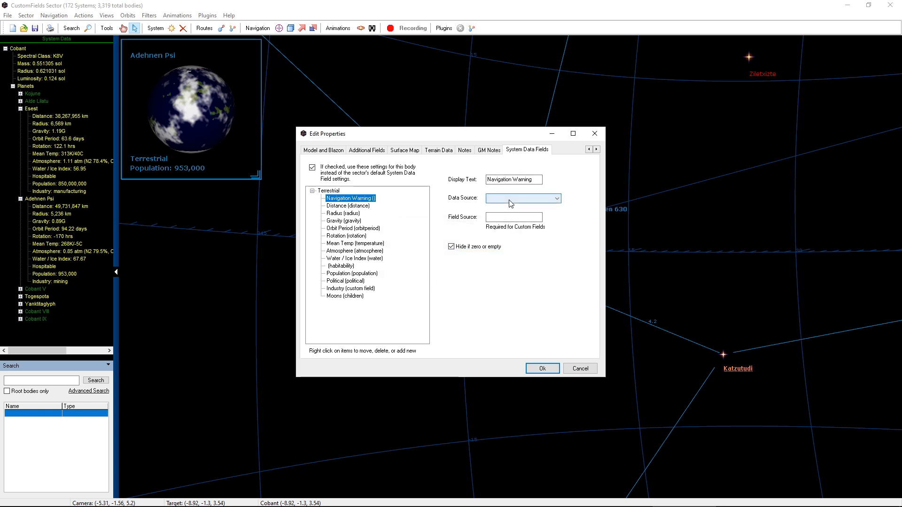
left_click(452, 247)
left_click(541, 368)
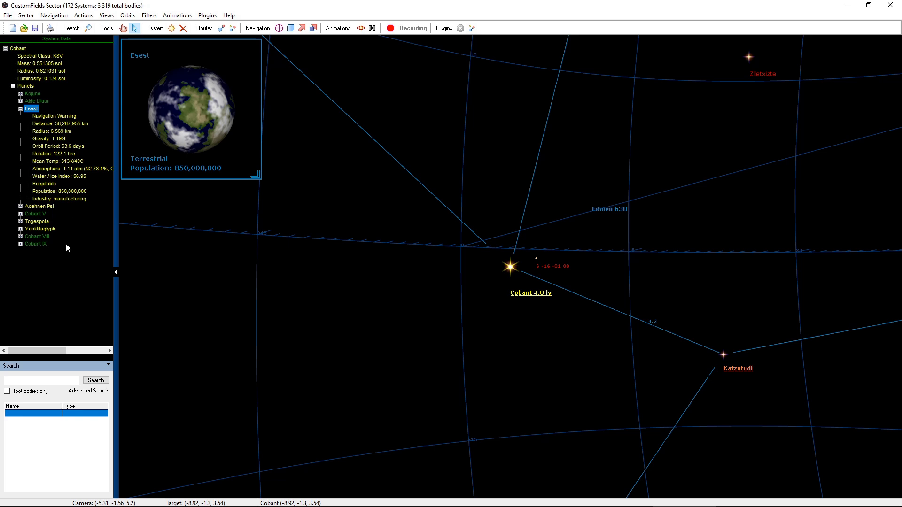
- Run an advanced search for bodies with the query field "industry" = "mining", then close the search
left_click(93, 392)
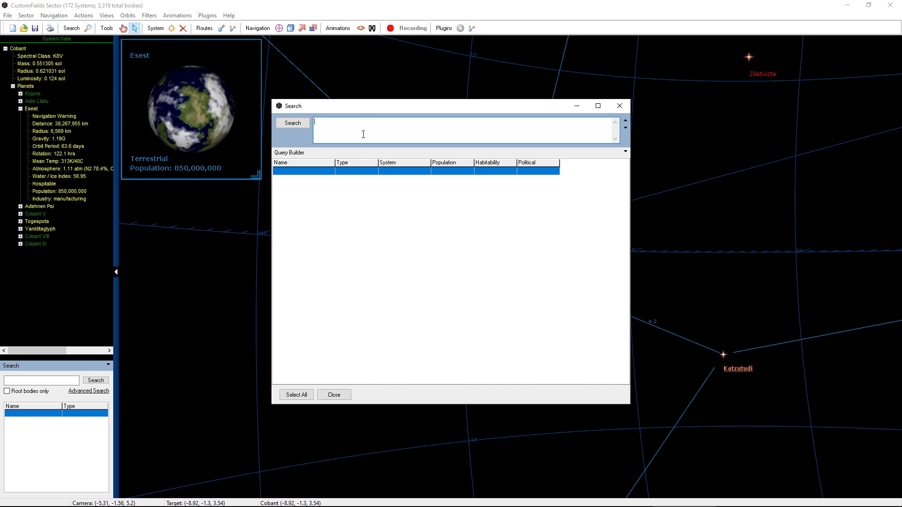
type("field \"industry\" = \"mining\"")
left_click(288, 124)
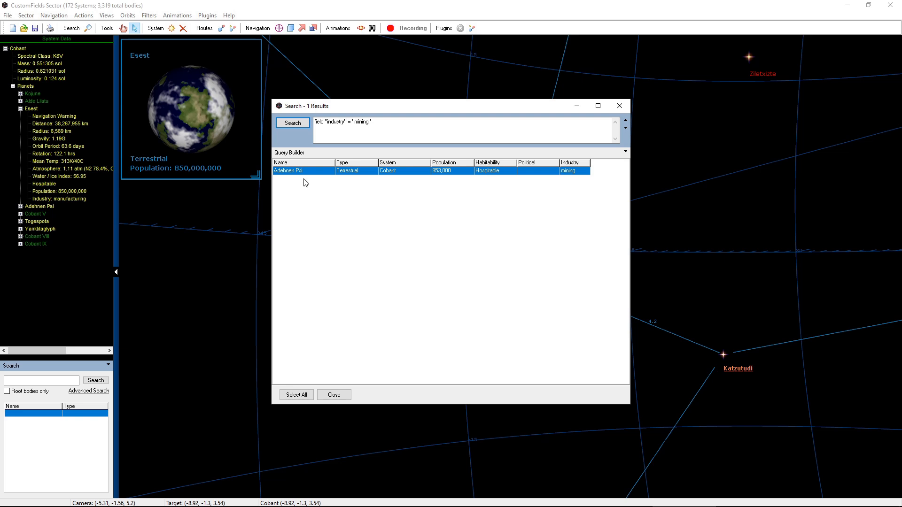
left_click(338, 396)
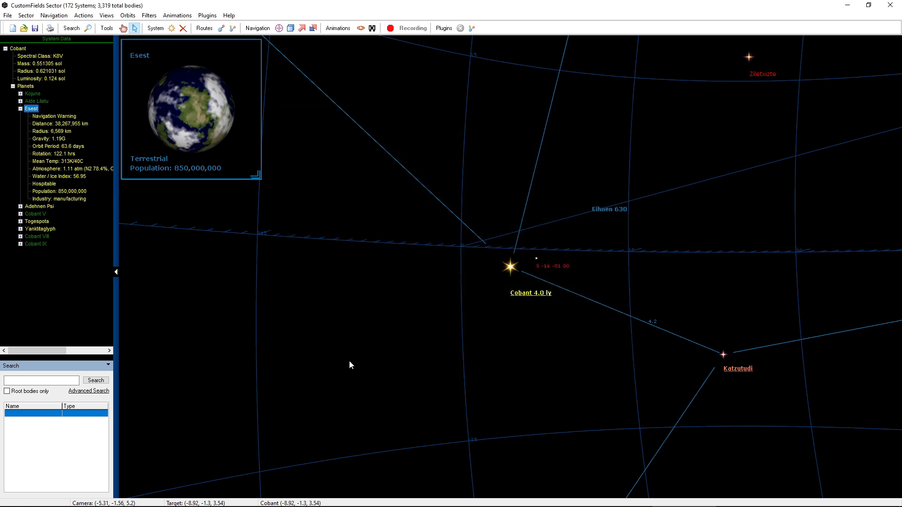